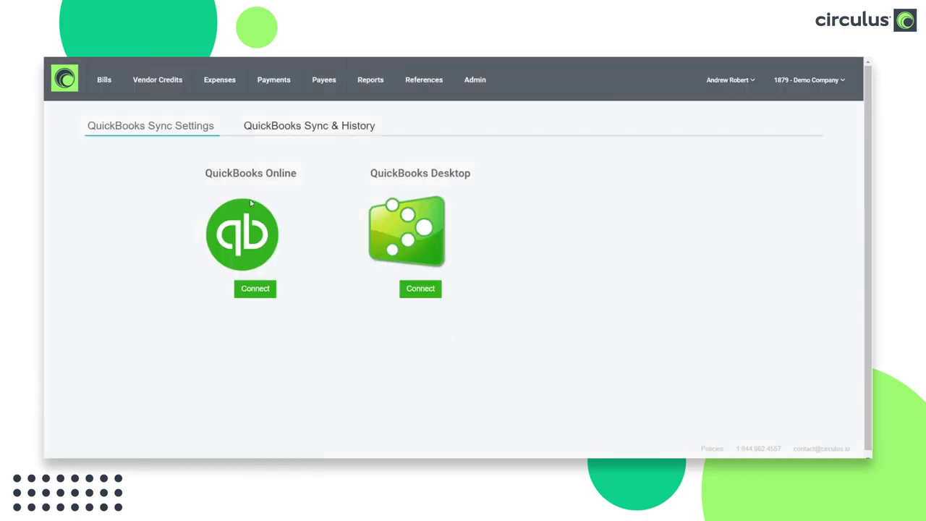
Start the QuickBooks Online connection, sign in with Intuit, and skip the optional prompt
click(251, 291)
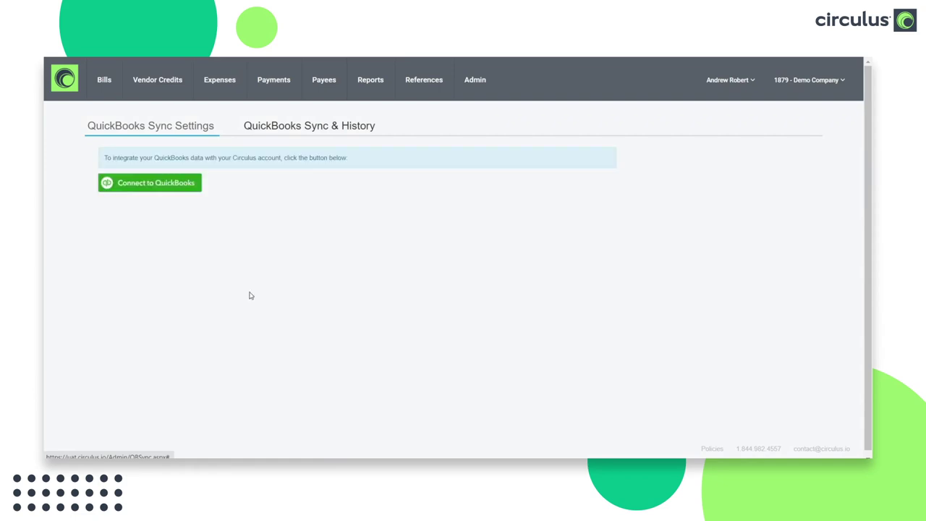
click(168, 186)
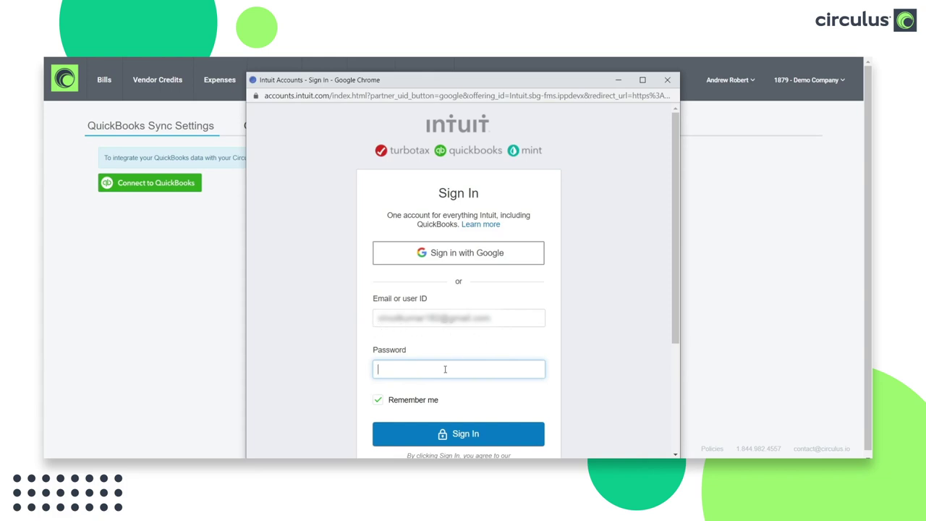
scroll(445, 369, down, 5)
click(615, 271)
click(464, 349)
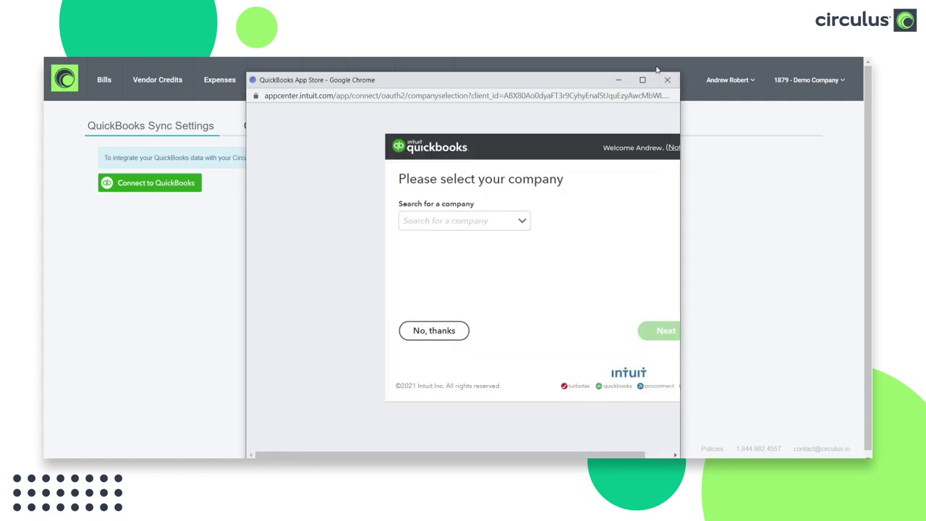
Select Circulus_1 Company in the maximised QuickBooks window and approve the connection
click(642, 80)
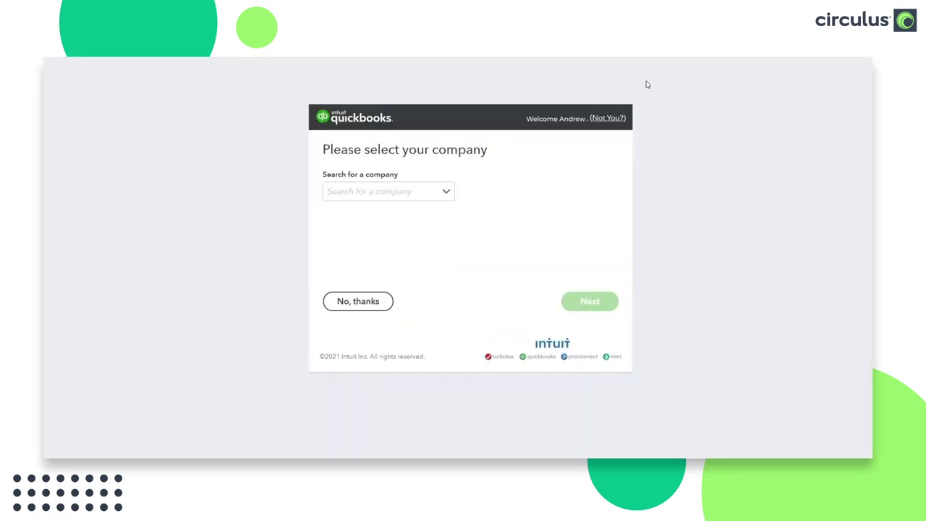
click(445, 193)
scroll(457, 227, down, 1)
scroll(457, 227, up, 1)
click(396, 215)
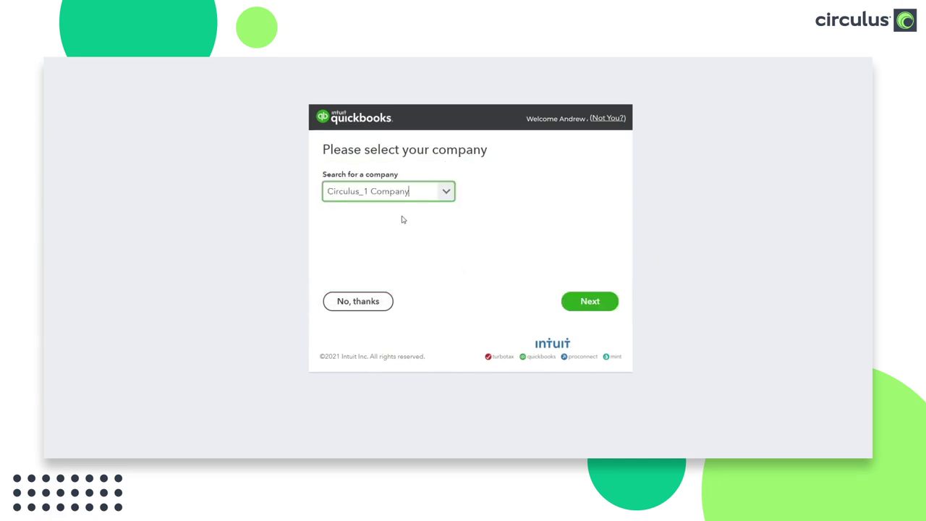
click(588, 312)
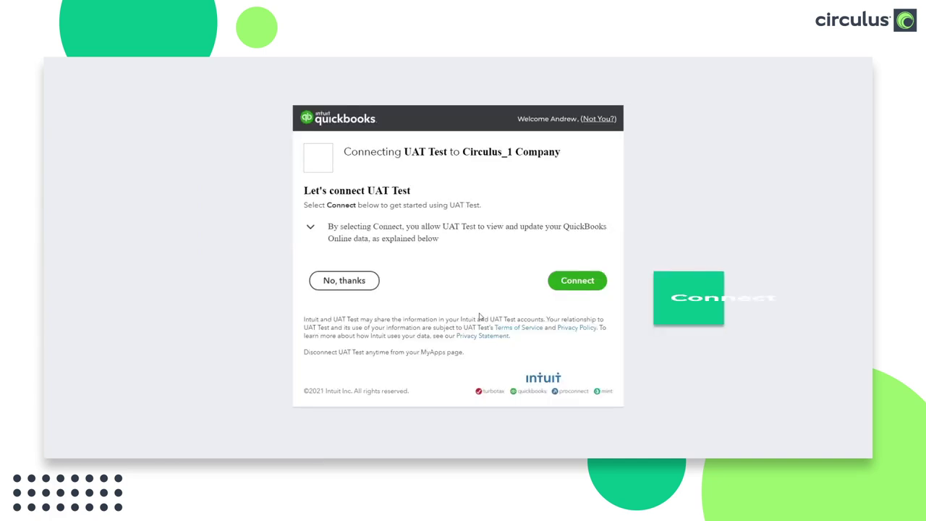
key(Return)
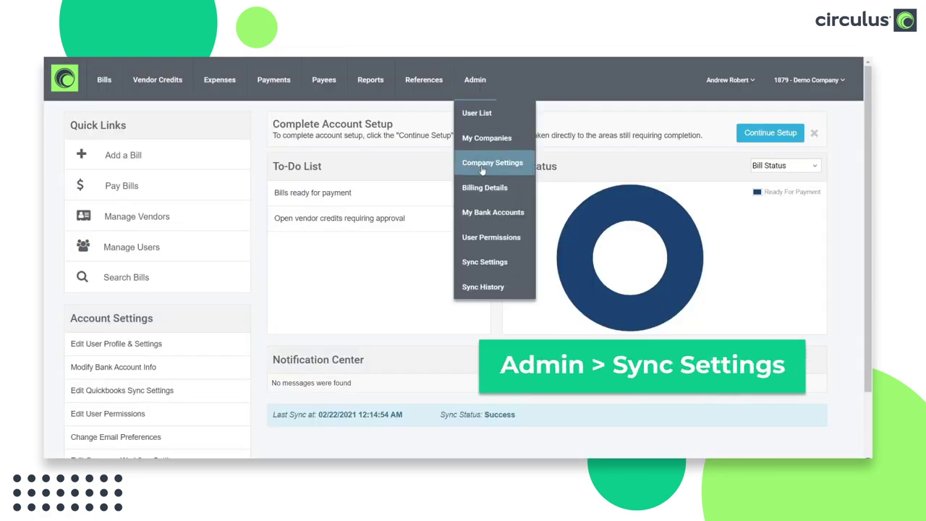
Set Sync Circulus Data to Manually, save the sync settings, and view Admin > Sync History
click(484, 262)
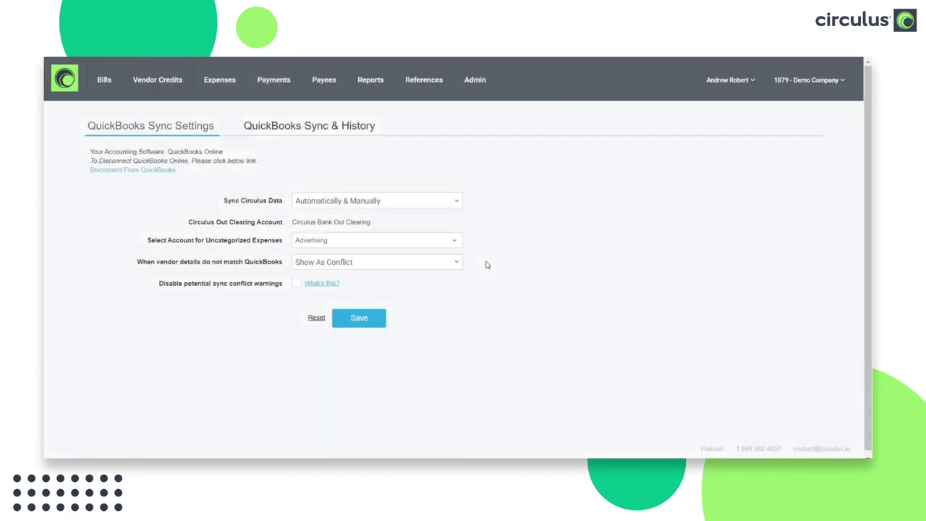
click(458, 201)
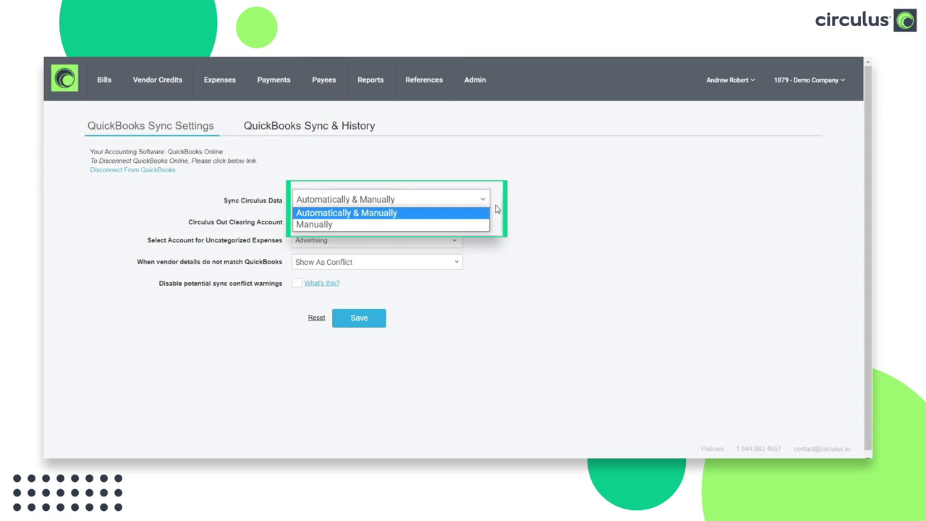
click(365, 227)
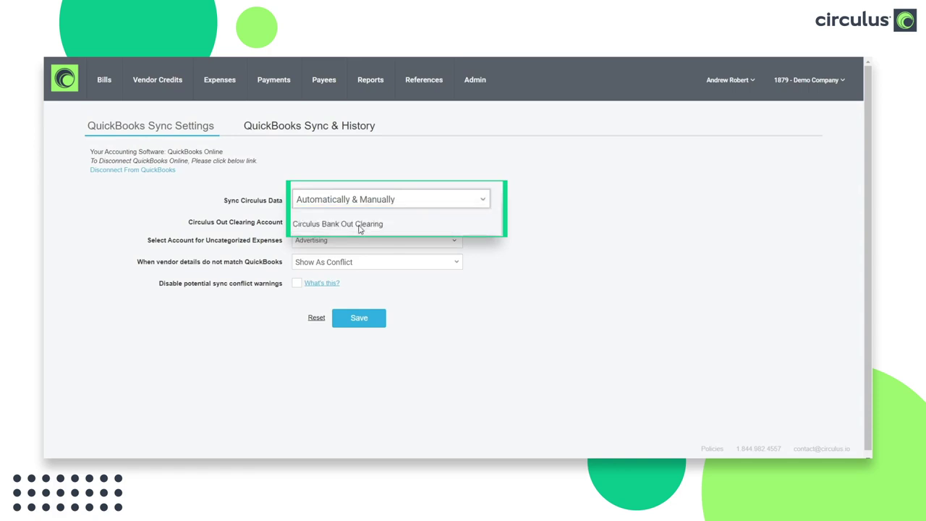
click(311, 126)
click(551, 108)
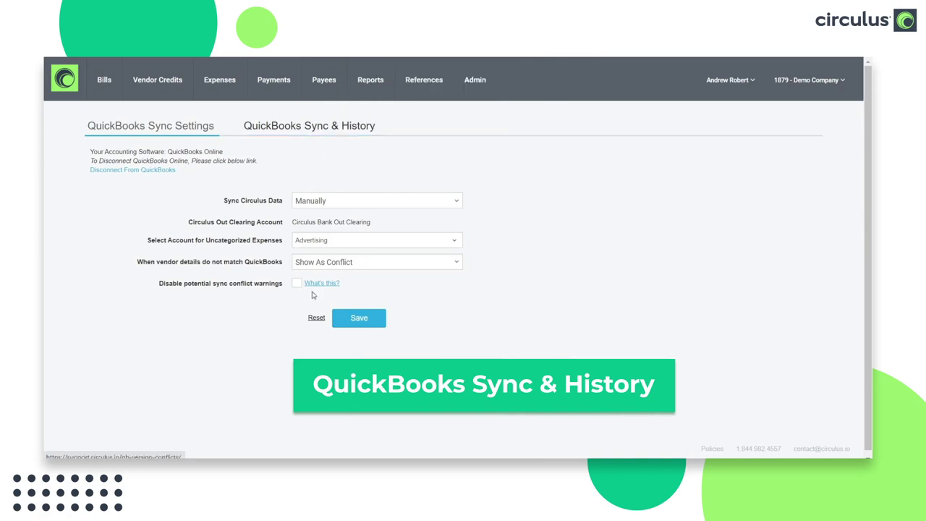
click(359, 318)
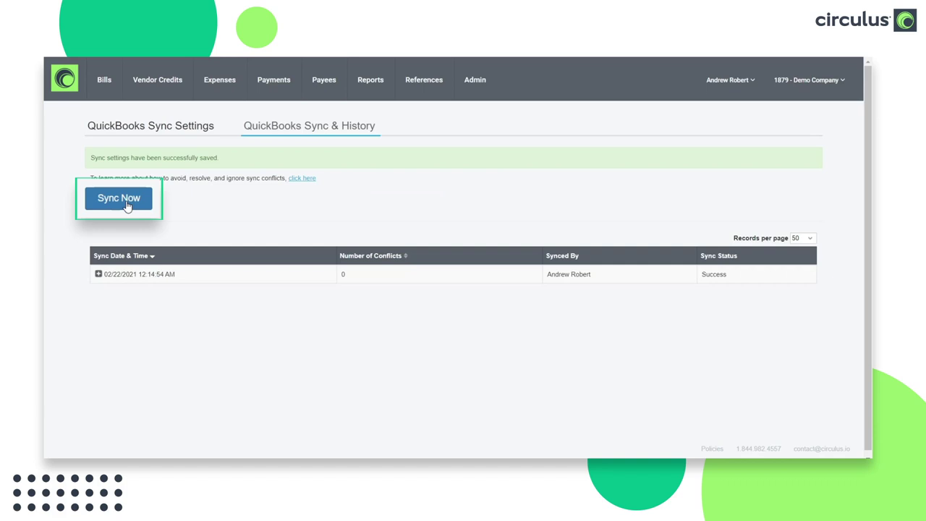
click(471, 83)
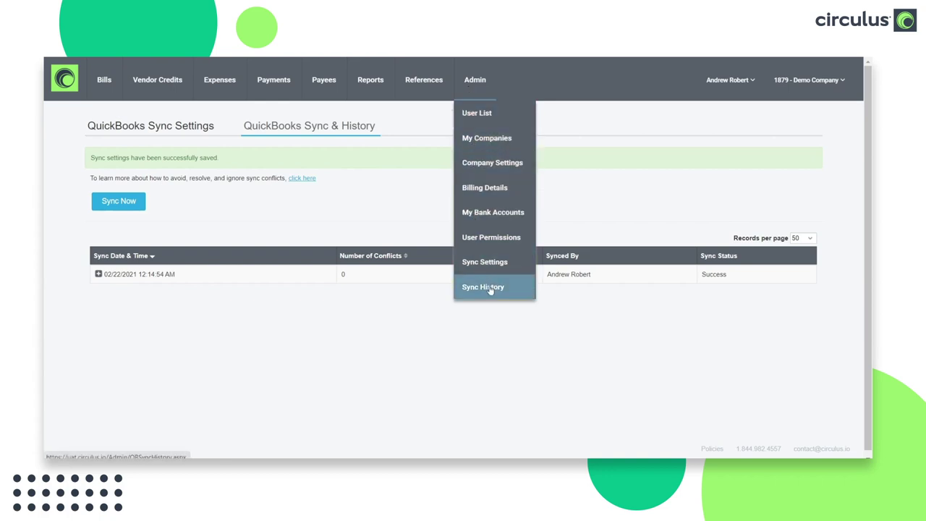
click(490, 289)
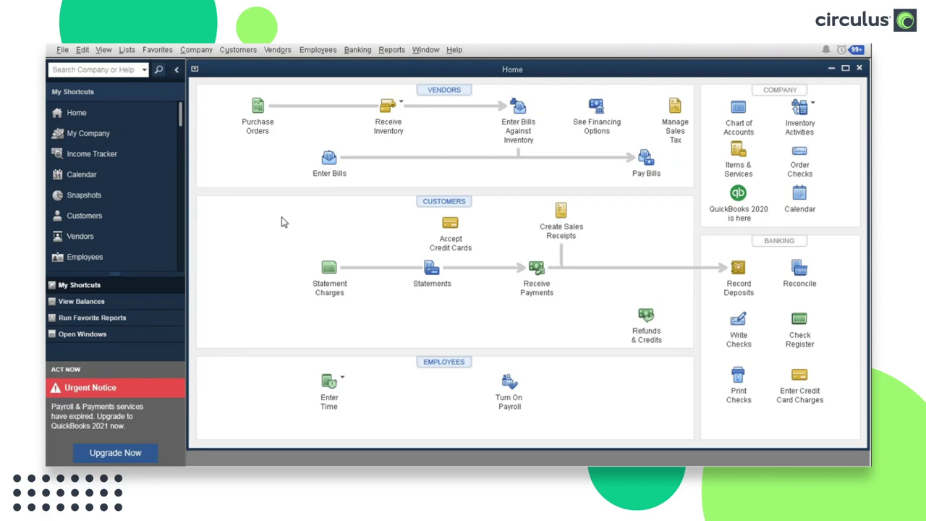
Copy the company file location from Product Information (F2) and clear Circulus's file path field
key(F2)
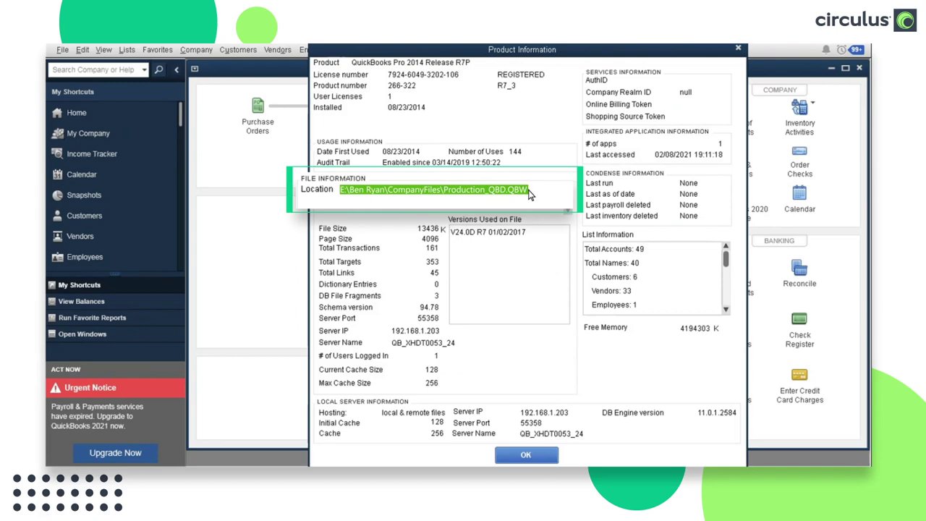
key(ctrl+c)
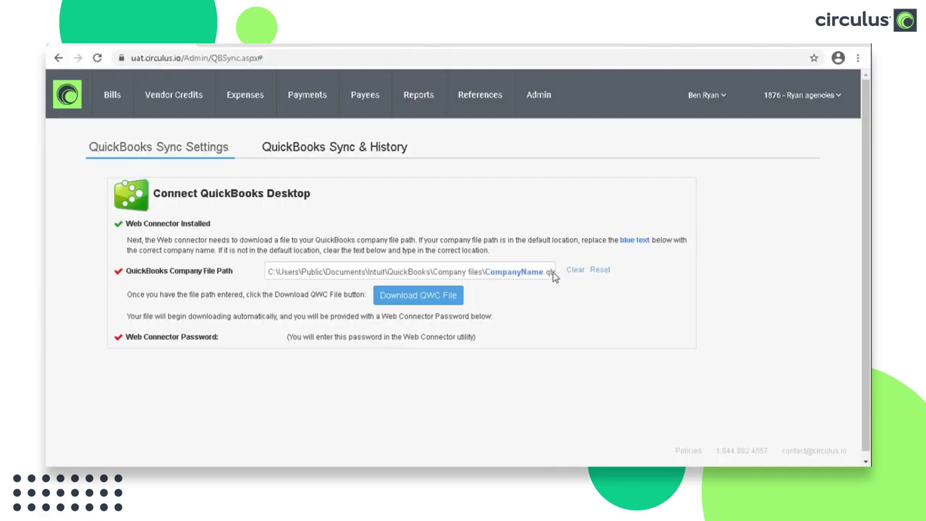
click(575, 269)
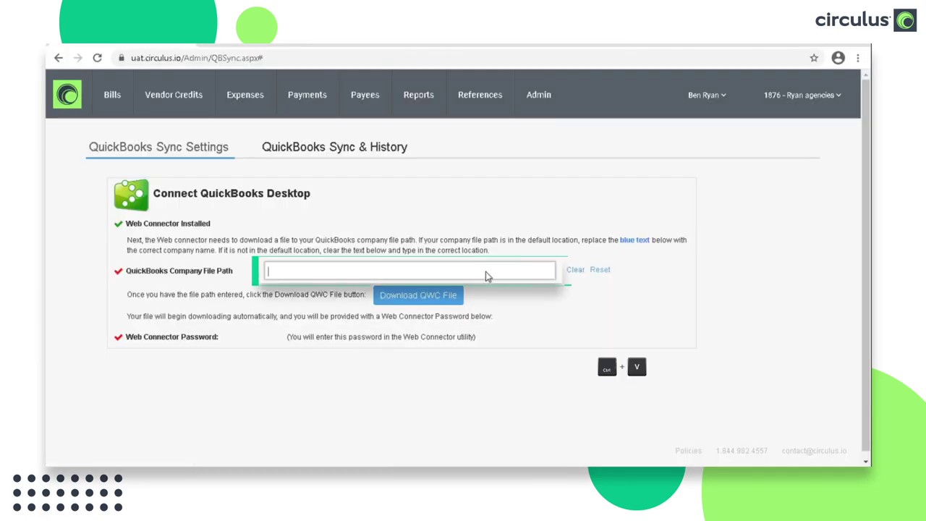
Paste the Production_QBD.QBW path into Circulus and download the ProductionQBD.qwc file
key(ctrl+v)
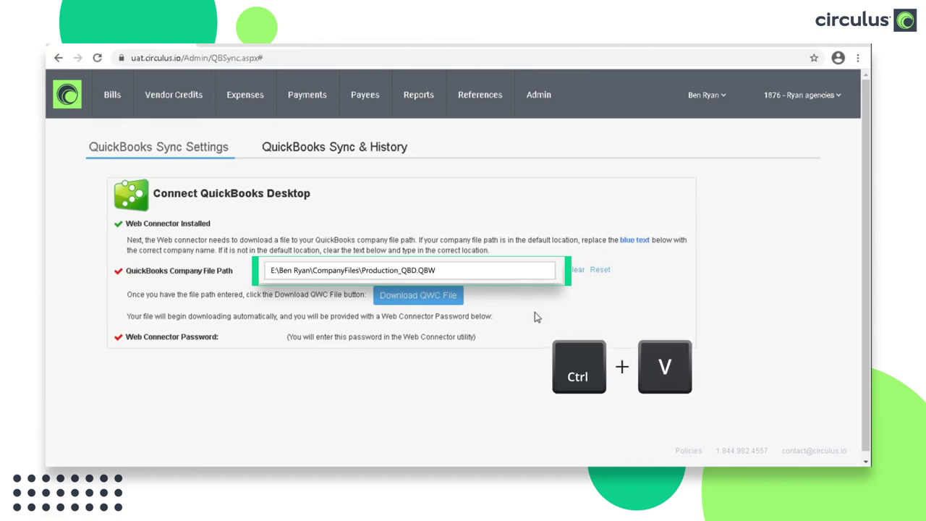
click(442, 296)
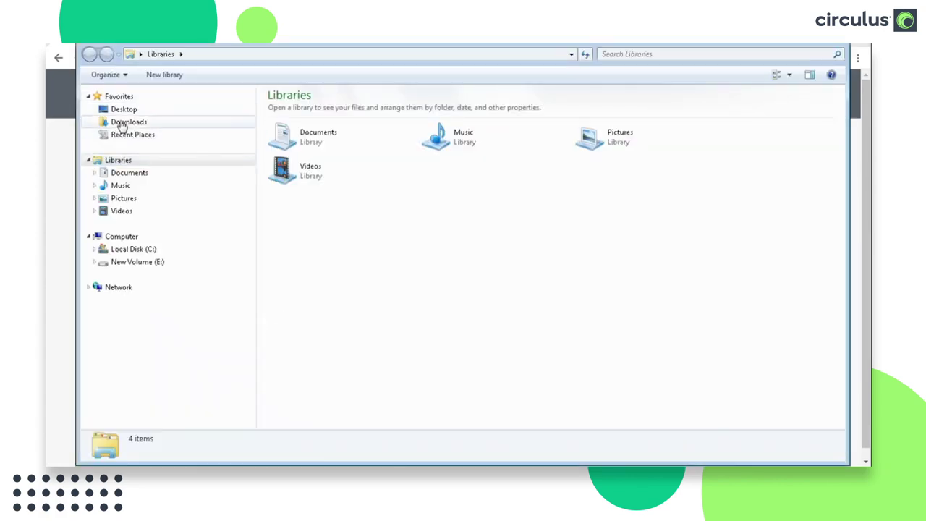
Confirm the ProductionQBD file in Downloads, then return to QuickBooks Desktop's File menu
click(121, 123)
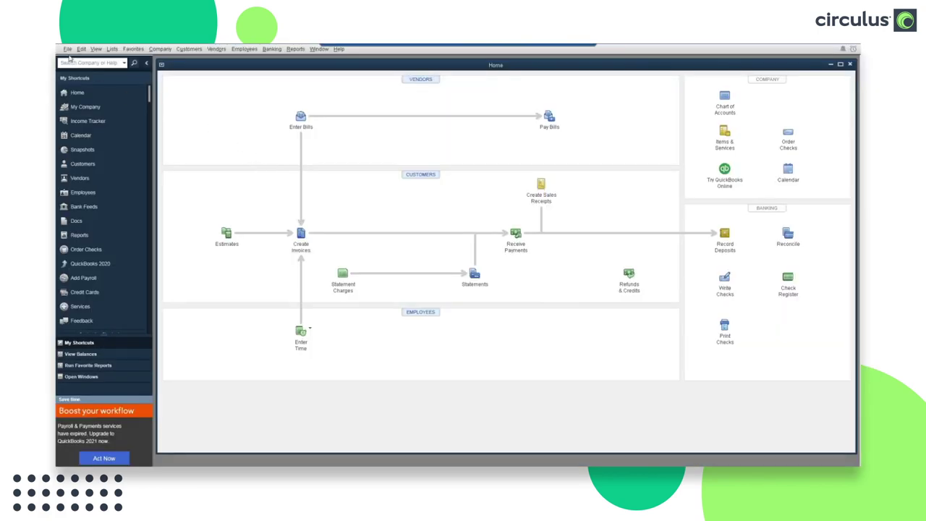
click(68, 49)
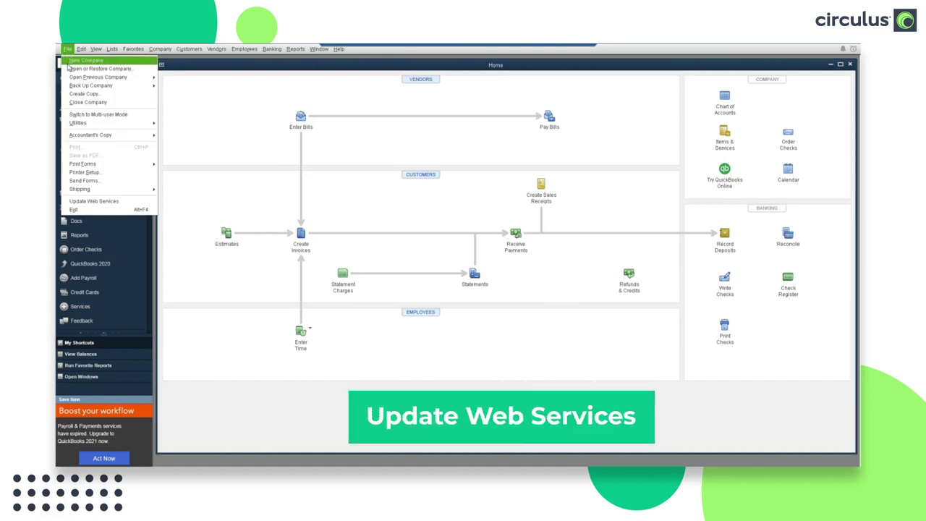
Add the UATCirculus-Production_QBD application via Update Web Services with 'Yes, always' access
click(85, 202)
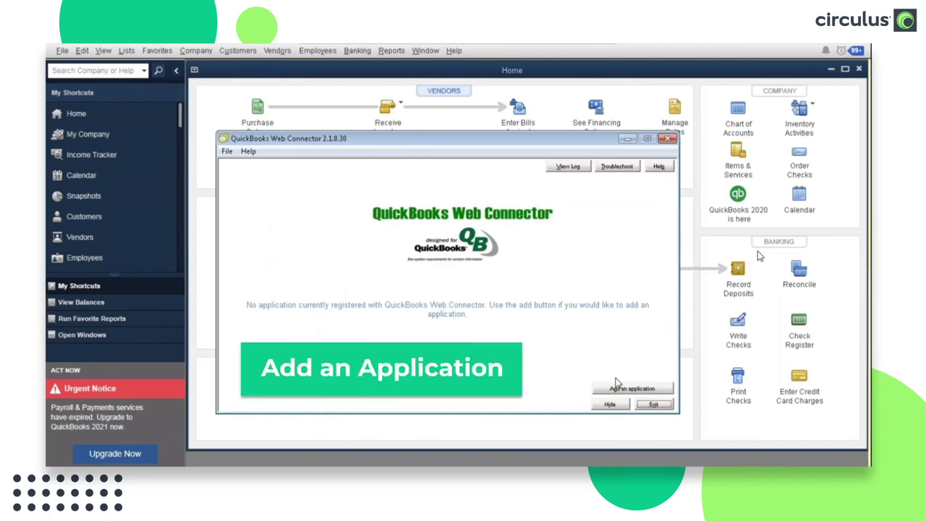
click(616, 389)
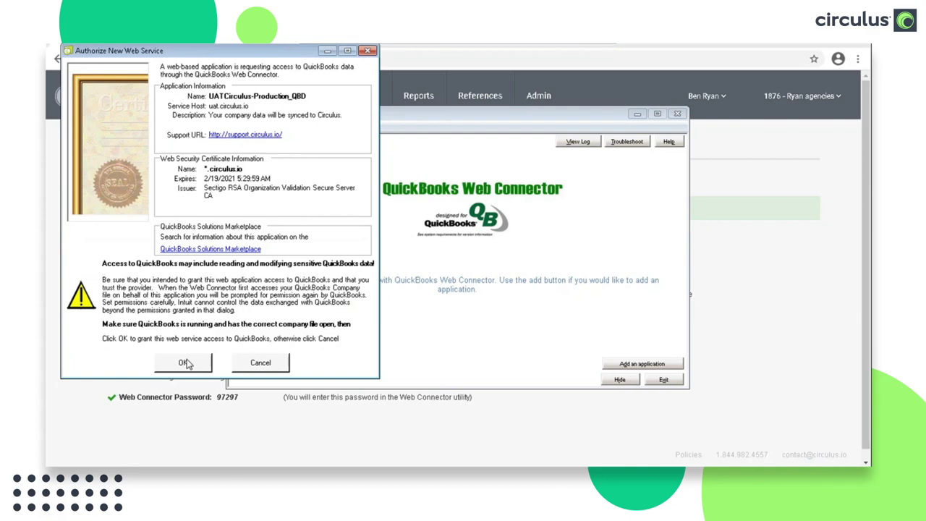
click(185, 361)
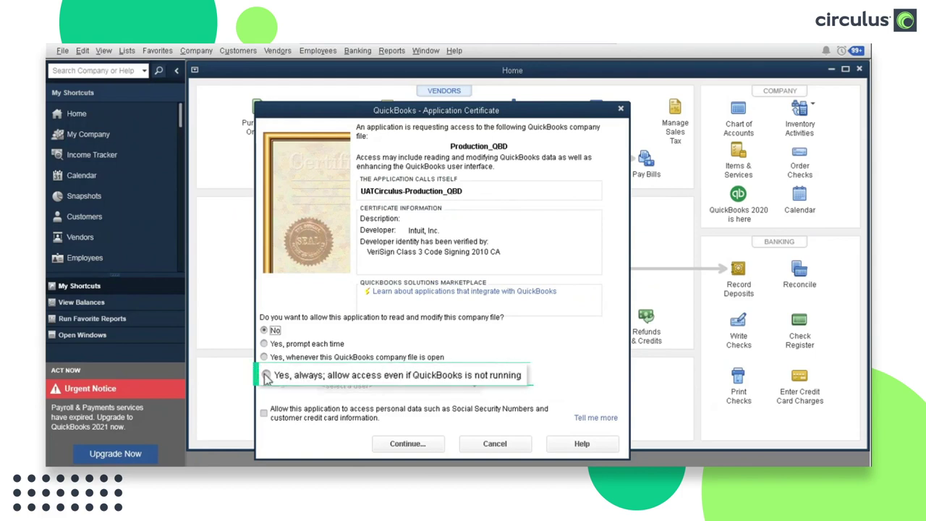
click(266, 376)
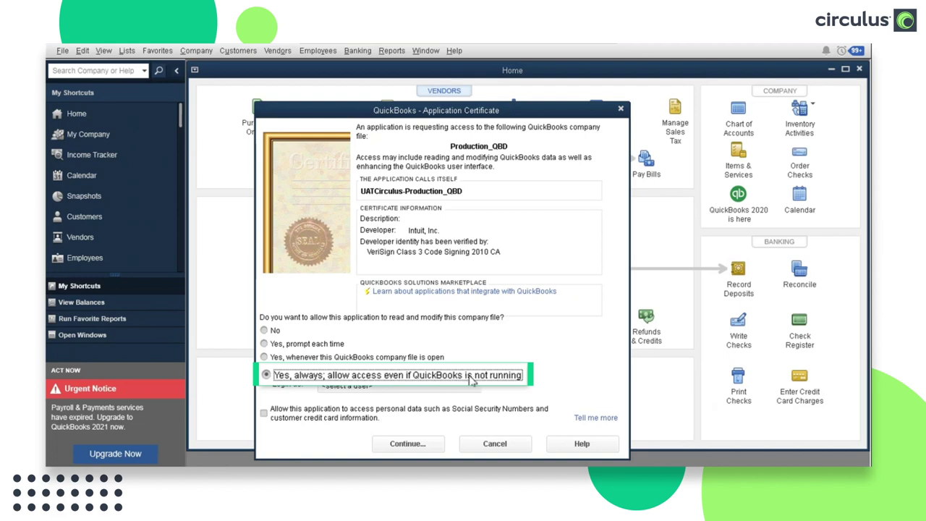
click(391, 443)
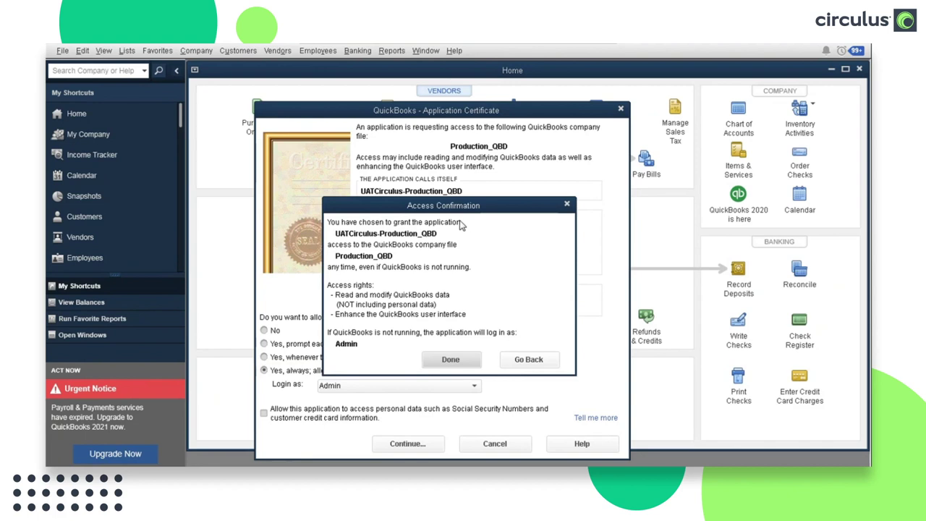
click(458, 363)
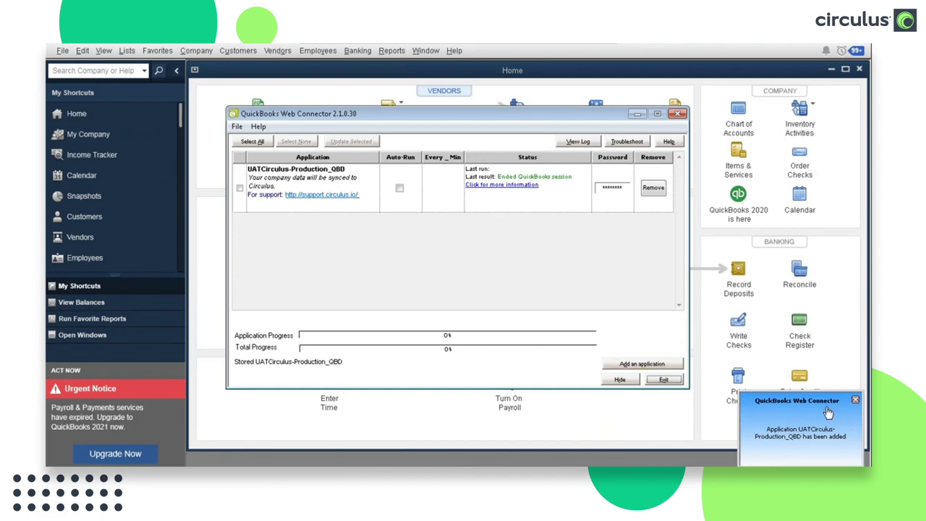
Enter and save the Circulus application's Web Connector password
click(618, 189)
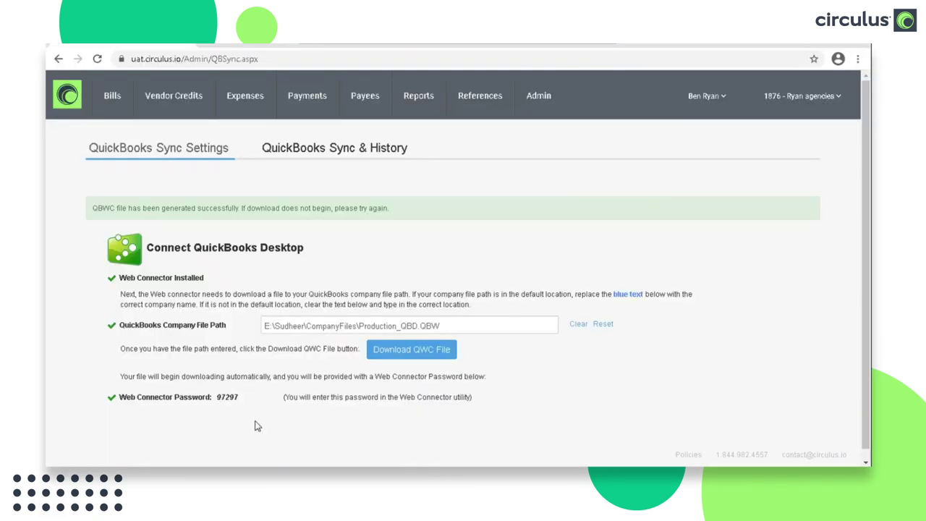
double_click(230, 394)
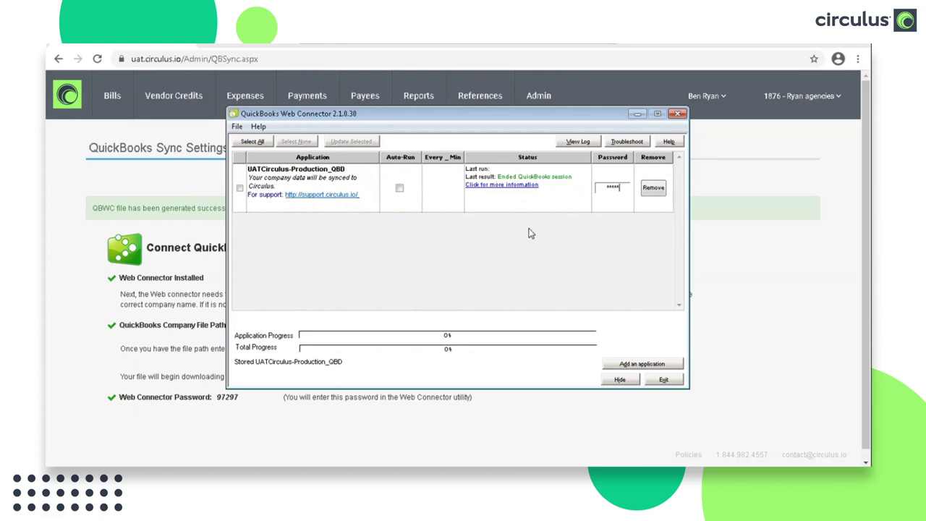
click(439, 206)
click(452, 295)
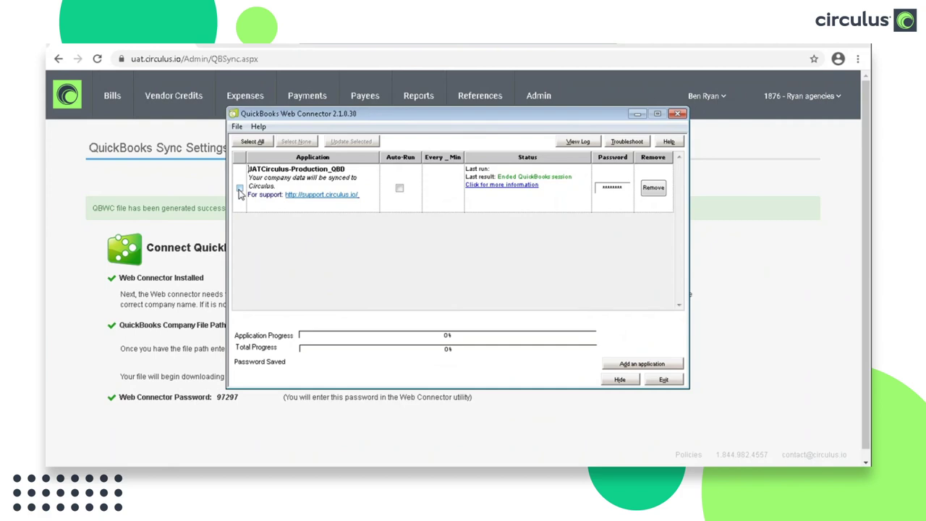
Run Update Selected for the Circulus application and enable Auto-Run every 60 minutes
click(239, 188)
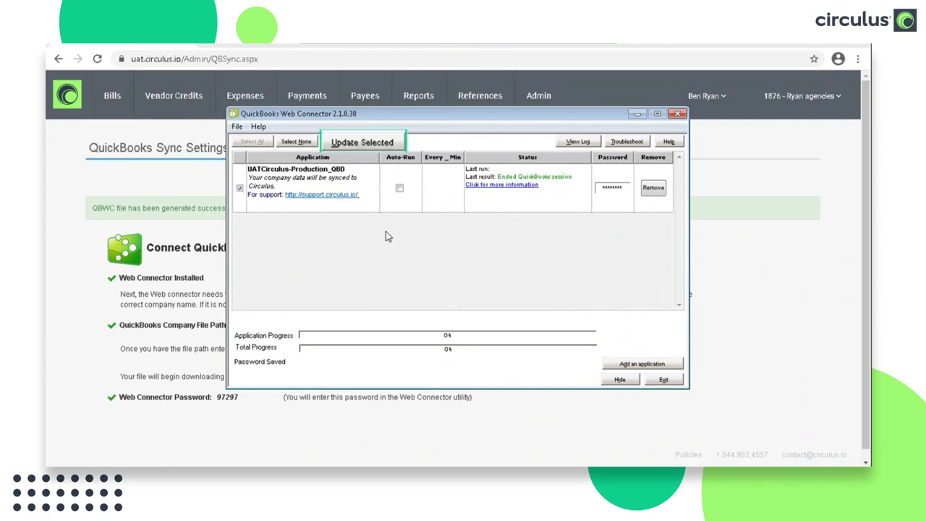
click(368, 145)
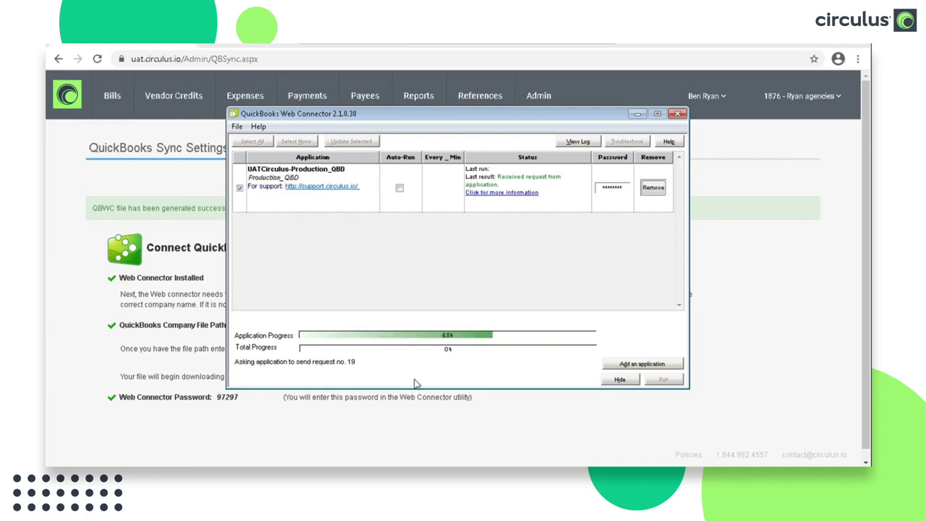
click(399, 188)
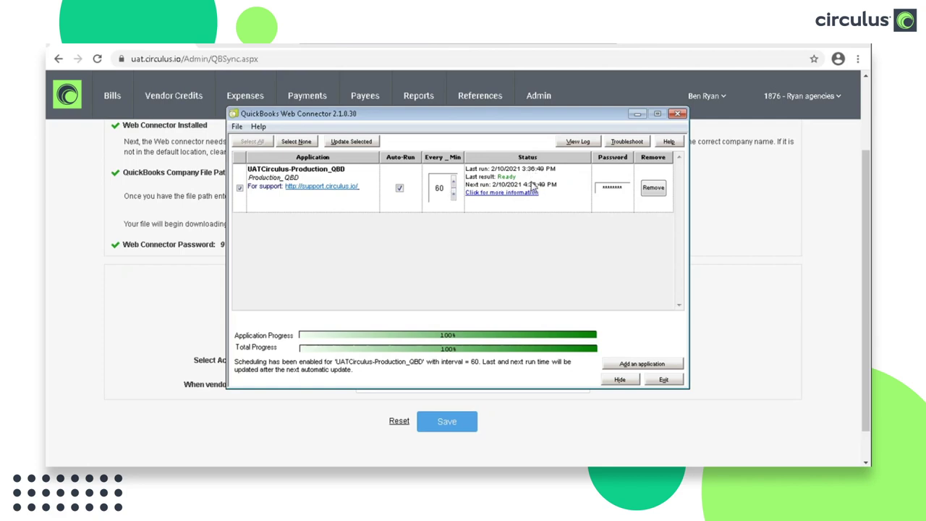
click(453, 180)
click(453, 190)
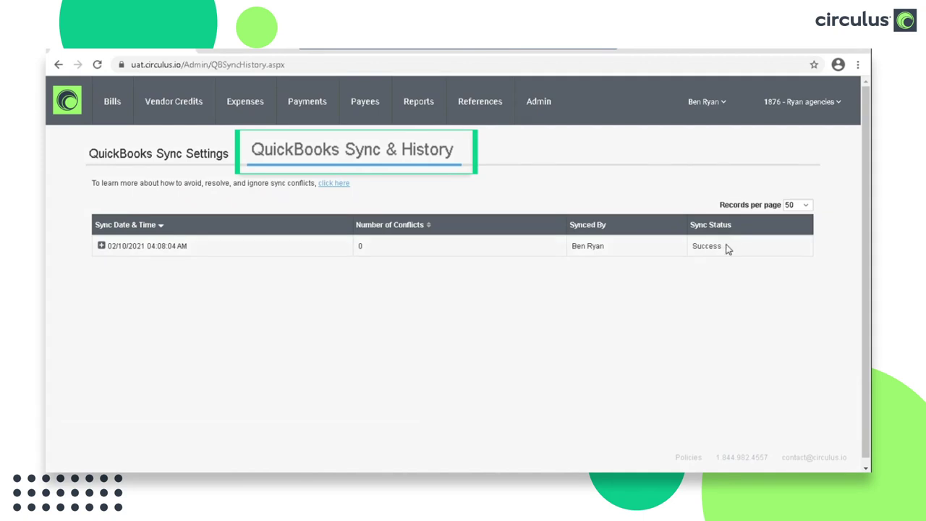
Expand the 02/10/2021 successful sync entry to confirm no sync conflicts were found
drag(725, 247, 695, 247)
click(364, 247)
click(101, 245)
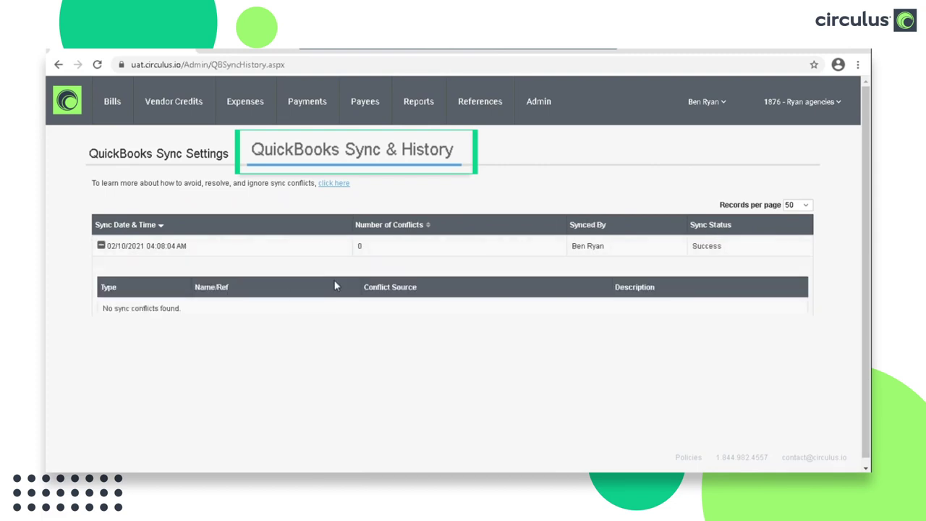